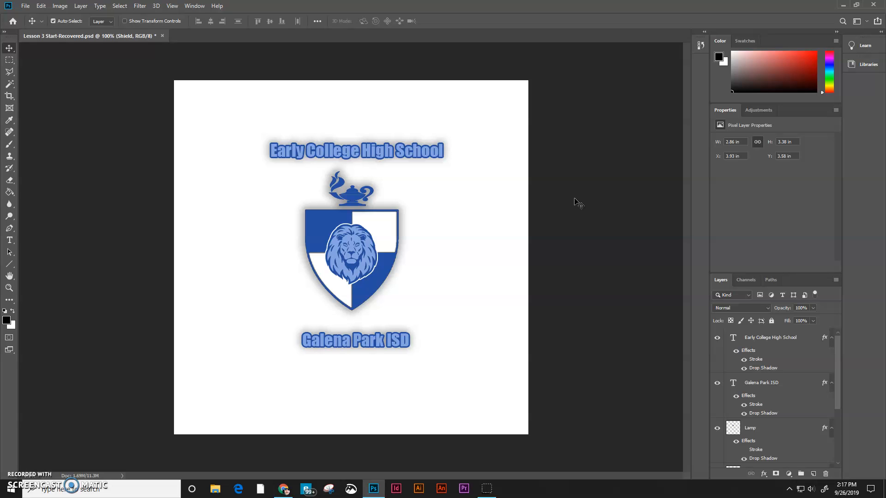
# - Show the History panel and move the Early College High School text below the Galena Park ISD text
pyautogui.click(195, 6)
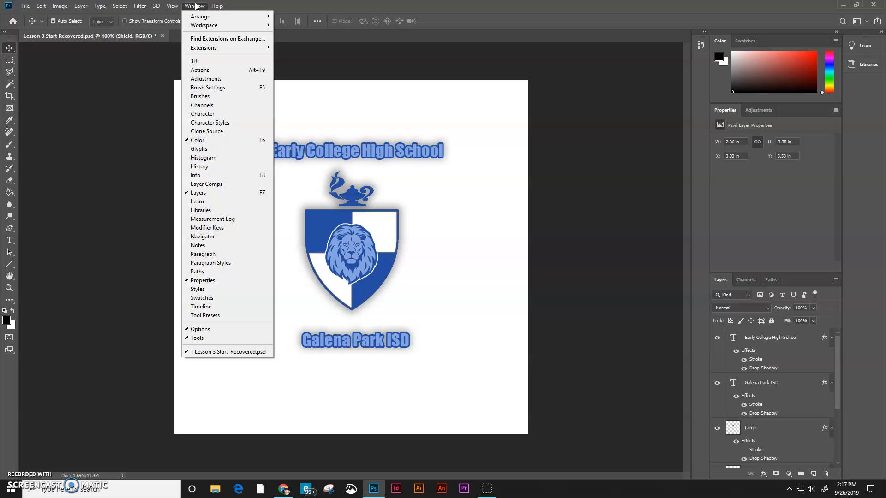
pyautogui.click(199, 167)
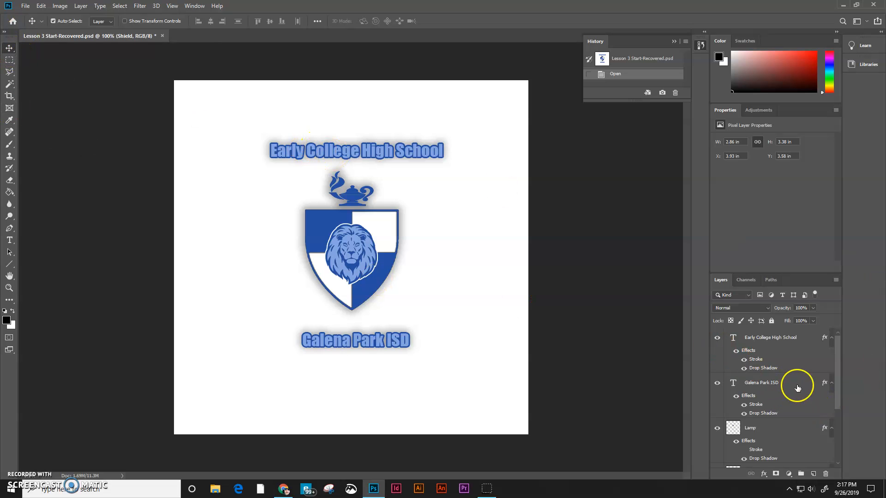
pyautogui.click(781, 340)
pyautogui.moveTo(396, 154); pyautogui.dragTo(391, 377)
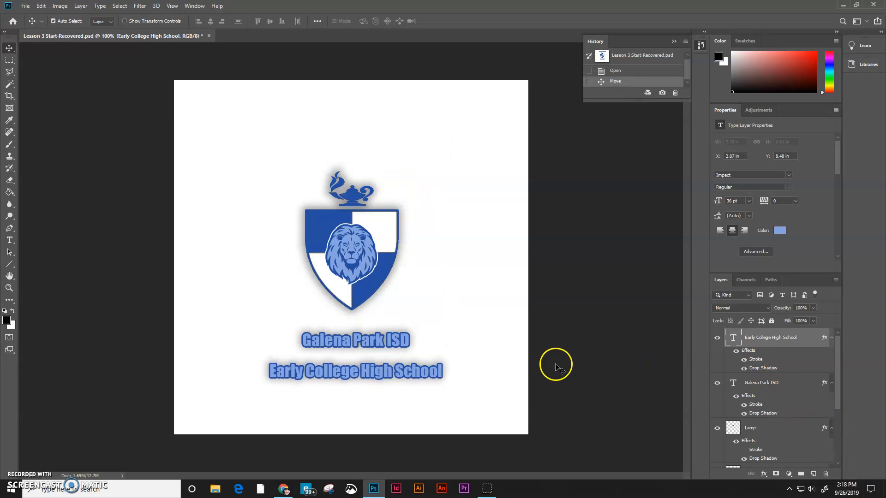
# - Hide the Lamp layer
pyautogui.scroll(-3, 775, 399)
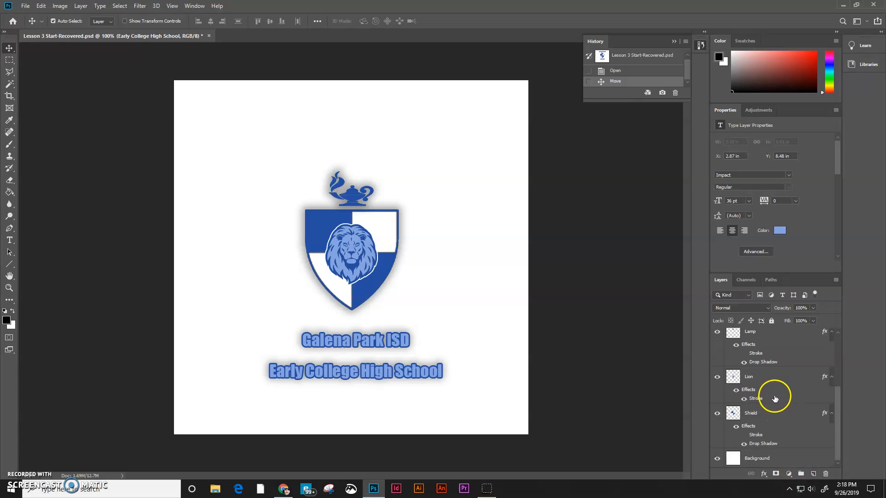
pyautogui.click(716, 331)
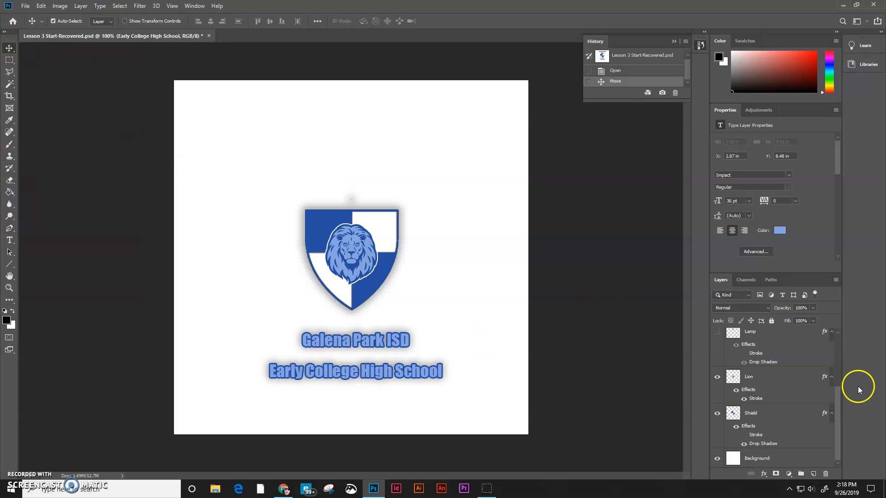
# - Set the foreground color to bright red and fill one dark blue part of the lion on the Lion layer with the Paint Bucket
pyautogui.click(765, 377)
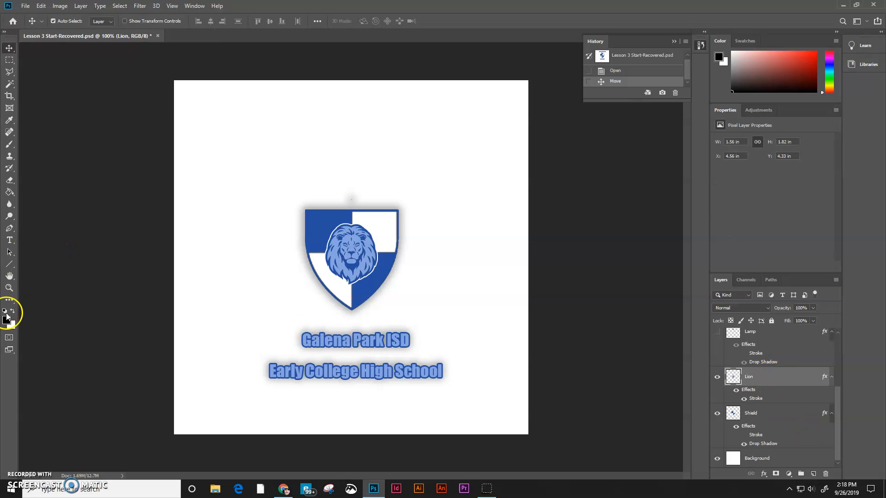
pyautogui.click(6, 322)
pyautogui.moveTo(406, 148); pyautogui.dragTo(437, 112)
pyautogui.click(529, 107)
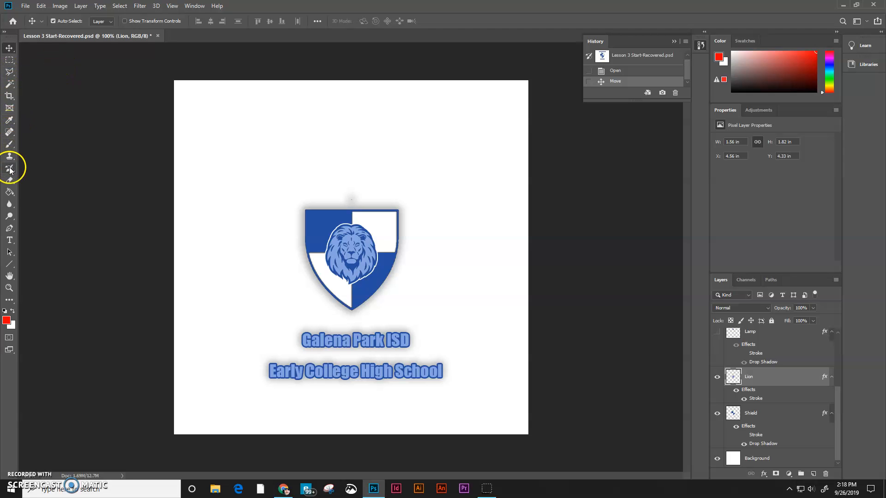
pyautogui.click(10, 195)
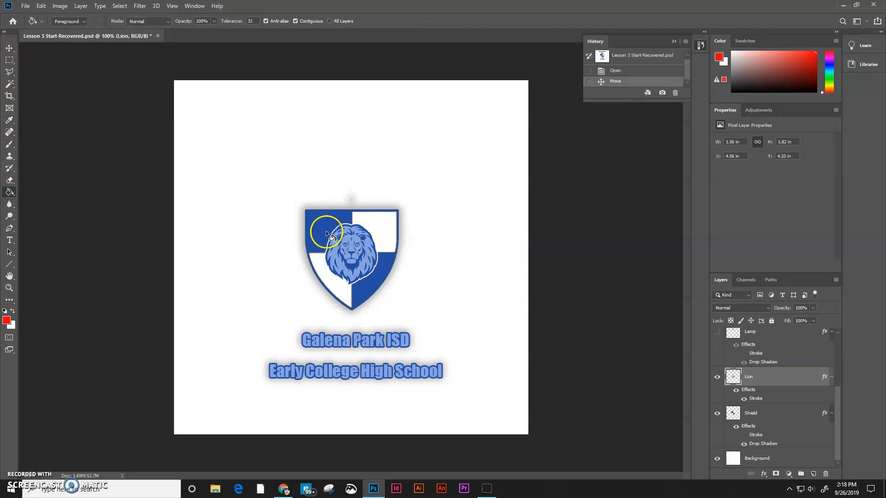
pyautogui.click(340, 239)
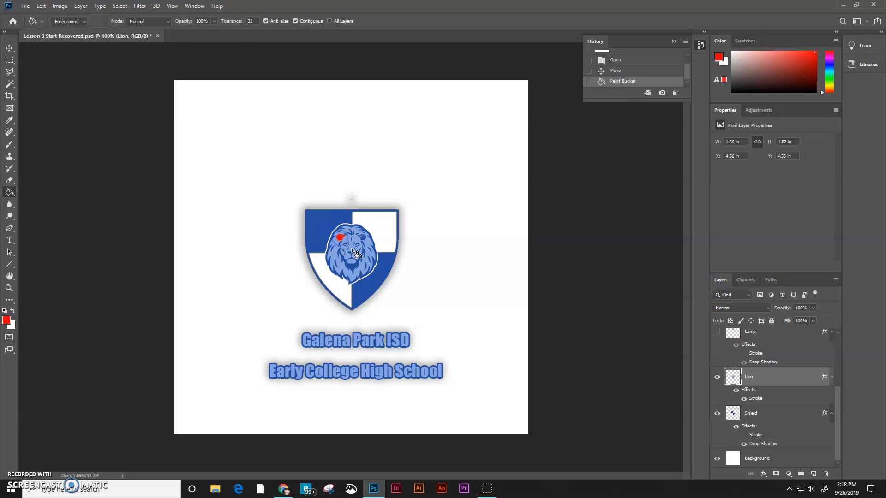
# - Revert the partial red fill in the history, and refill all the lion's dark blue areas with red using Contiguous off
pyautogui.click(39, 7)
pyautogui.click(40, 7)
pyautogui.click(628, 71)
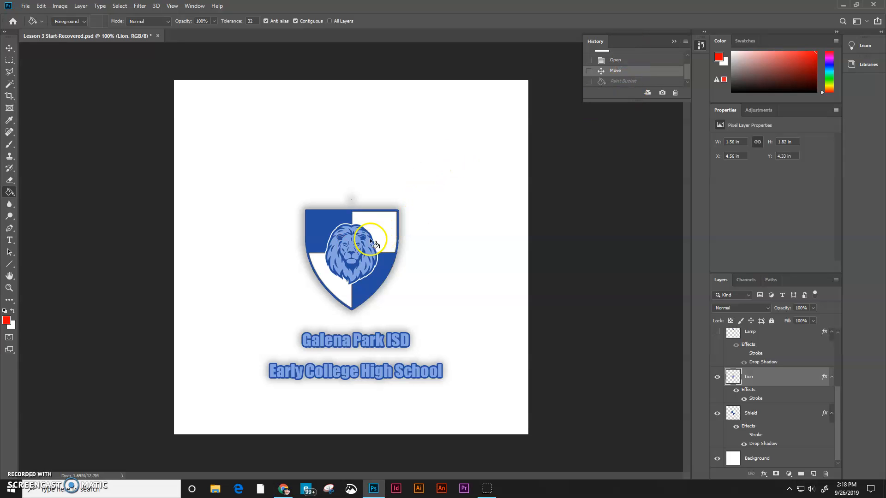
pyautogui.click(296, 20)
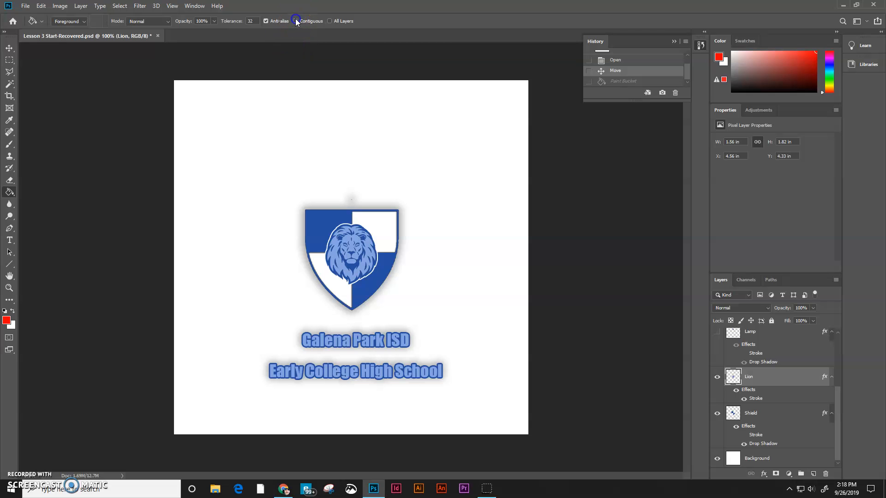
pyautogui.click(363, 242)
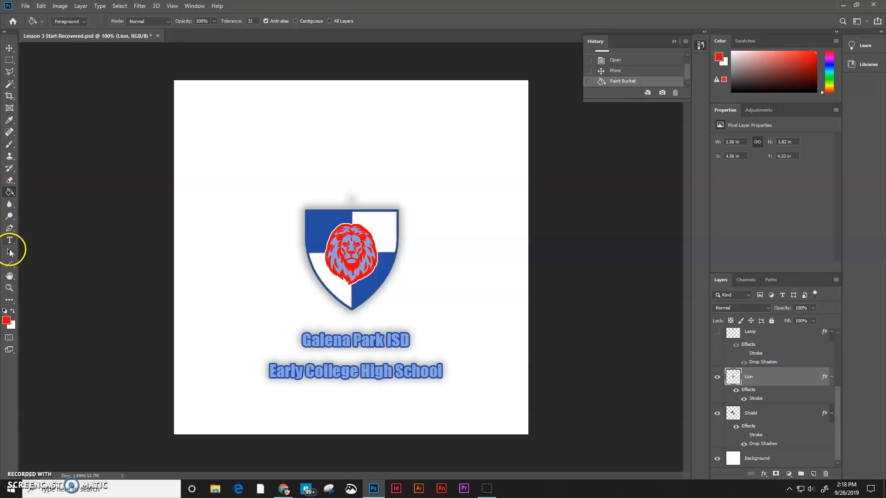
# - Set the foreground color to light red and fill the lion's light blue areas with the Paint Bucket
pyautogui.press('i')
pyautogui.click(7, 321)
pyautogui.click(369, 111)
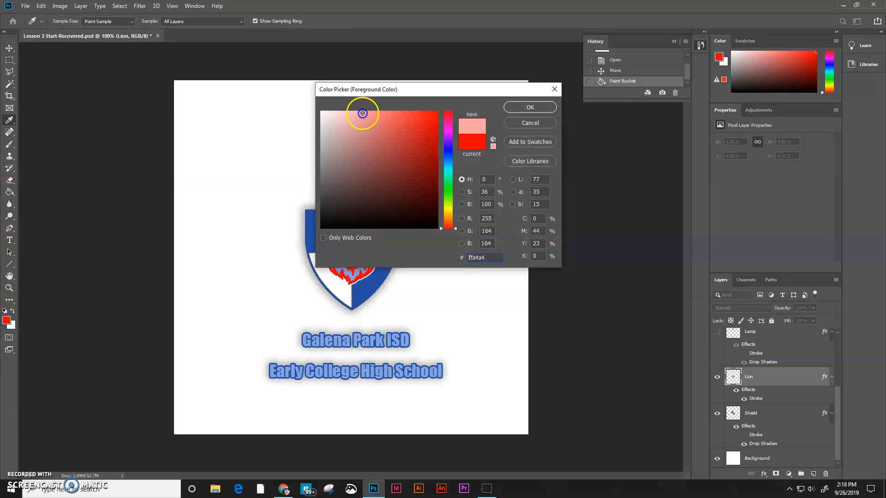
pyautogui.click(530, 108)
pyautogui.press('g')
pyautogui.click(365, 259)
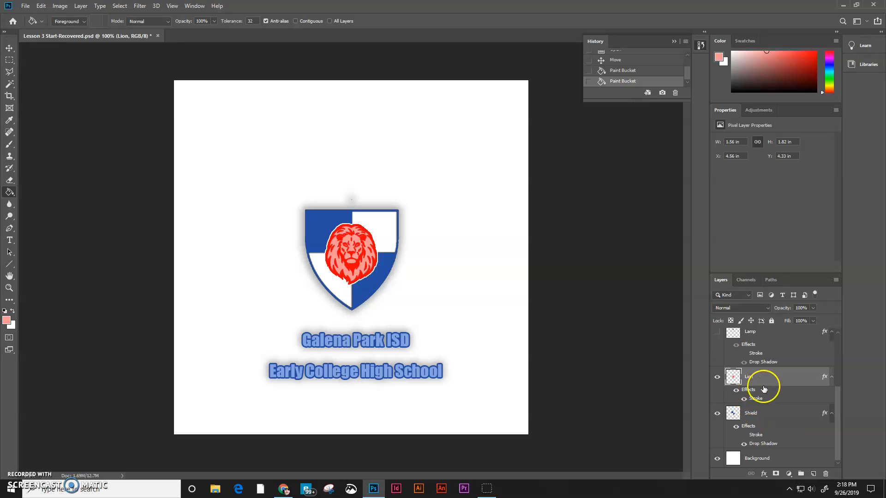
pyautogui.click(9, 48)
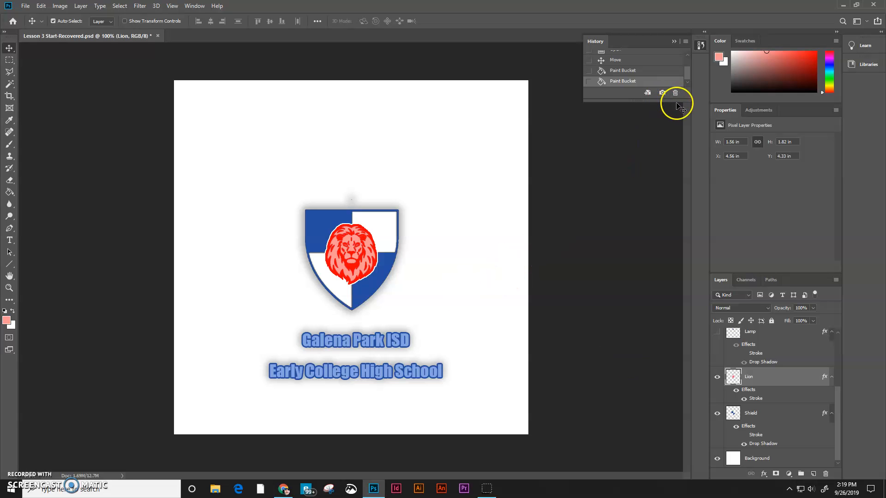
# - Enlarge the History panel and step back and forth through the recorded states, ending at the Open state
pyautogui.moveTo(677, 103); pyautogui.dragTo(672, 192)
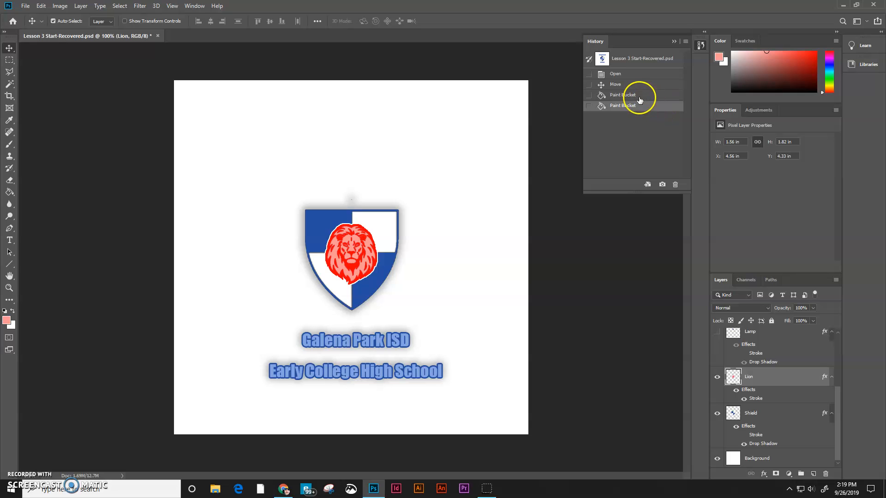
pyautogui.click(638, 96)
pyautogui.click(638, 88)
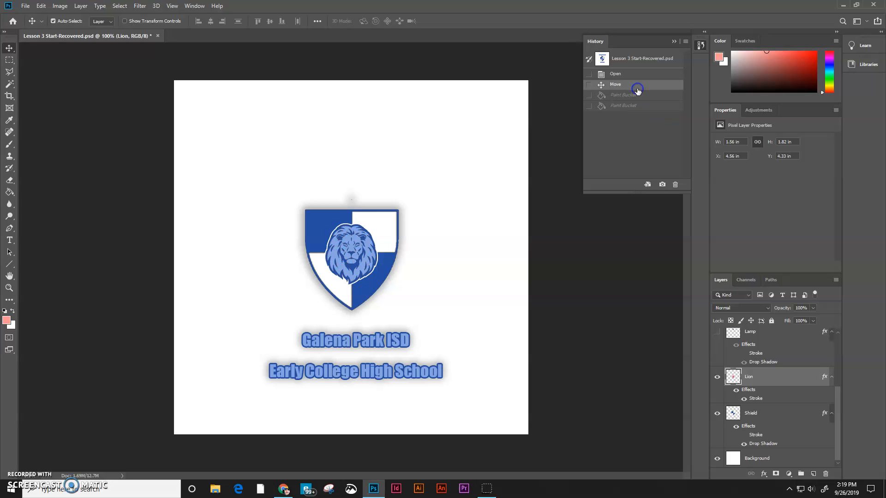
pyautogui.click(635, 75)
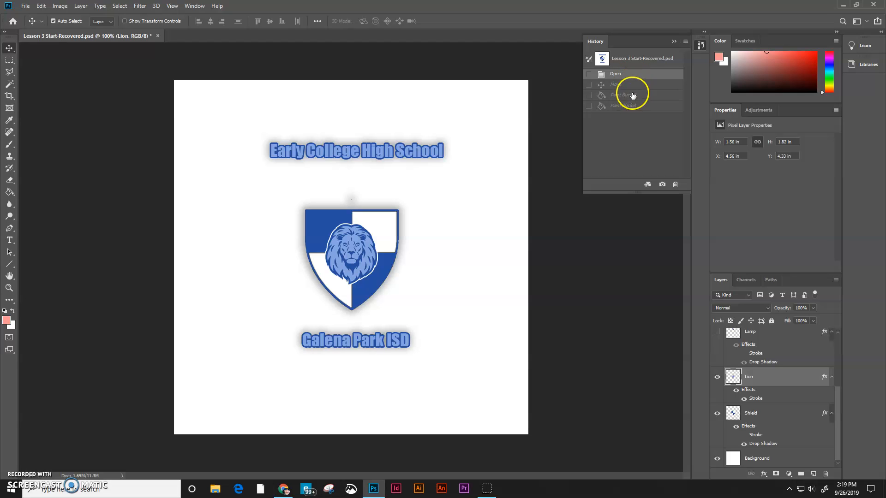
pyautogui.click(631, 95)
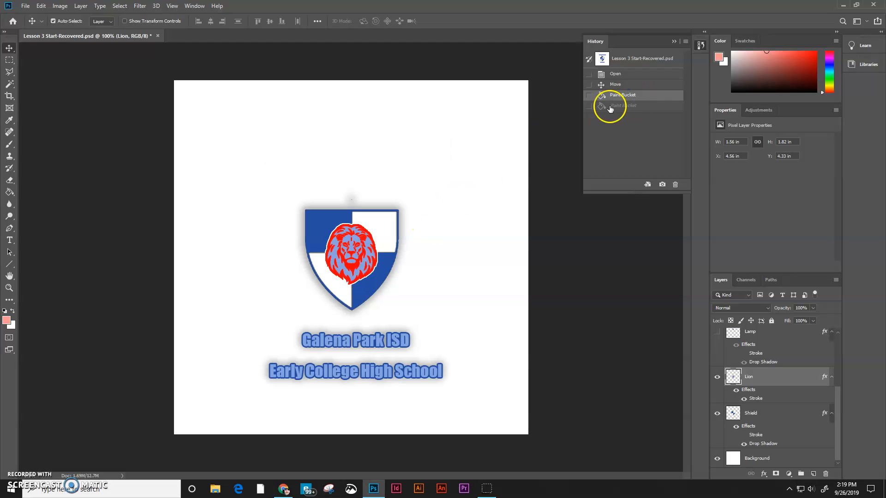
pyautogui.click(617, 86)
pyautogui.click(617, 76)
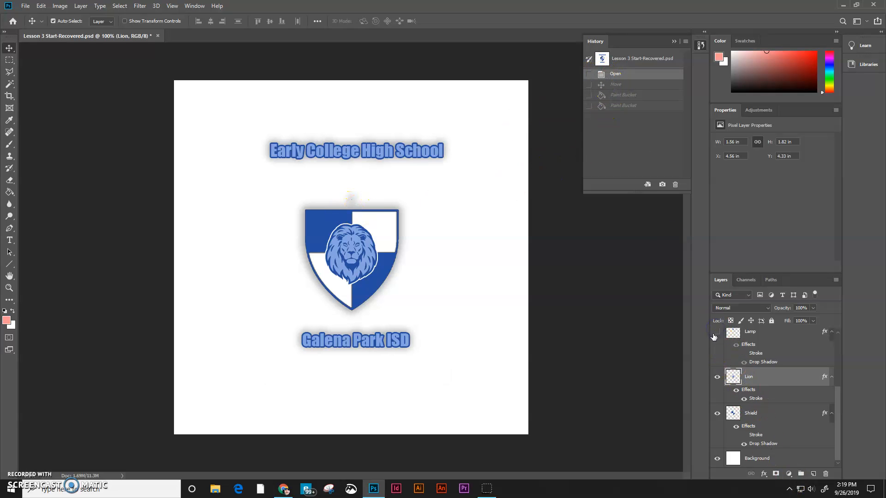
# - Show the Lamp layer and step through the history states, ending at the Move state before the lion fills
pyautogui.click(717, 332)
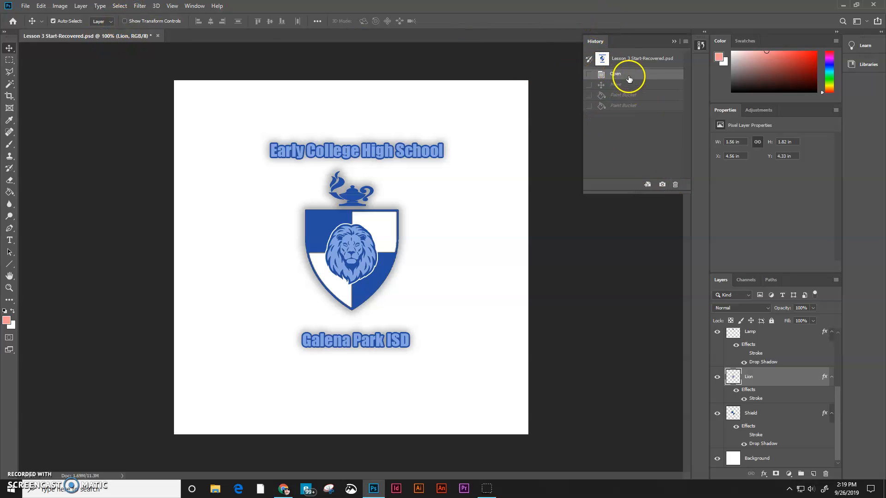
pyautogui.click(633, 85)
pyautogui.click(632, 95)
pyautogui.click(629, 106)
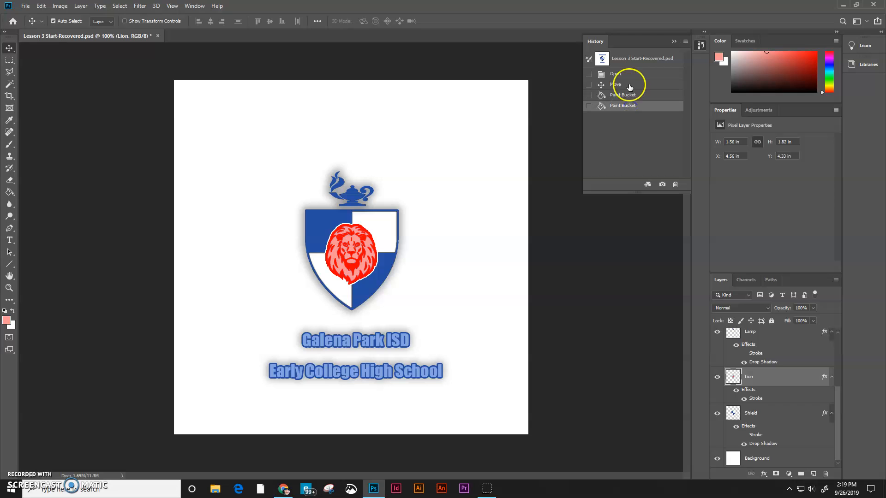
pyautogui.click(623, 74)
pyautogui.click(627, 86)
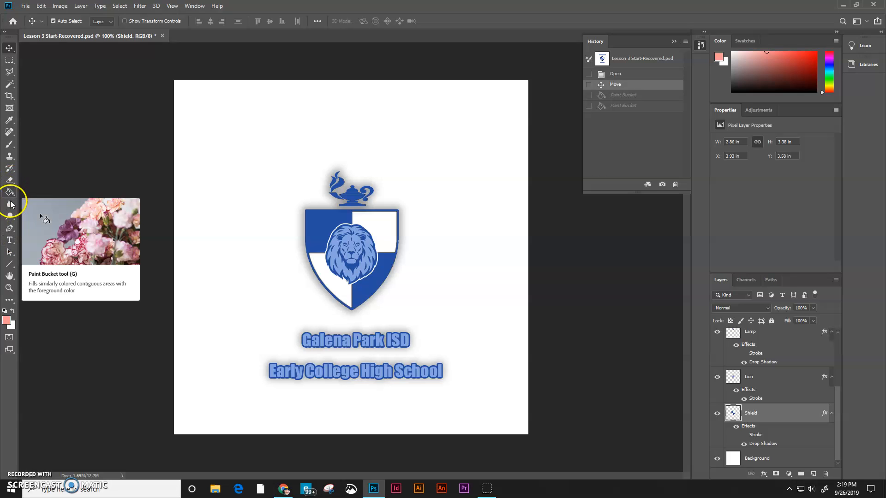
# - Sample the shield's dark blue as the foreground color with the Eyedropper
pyautogui.click(13, 245)
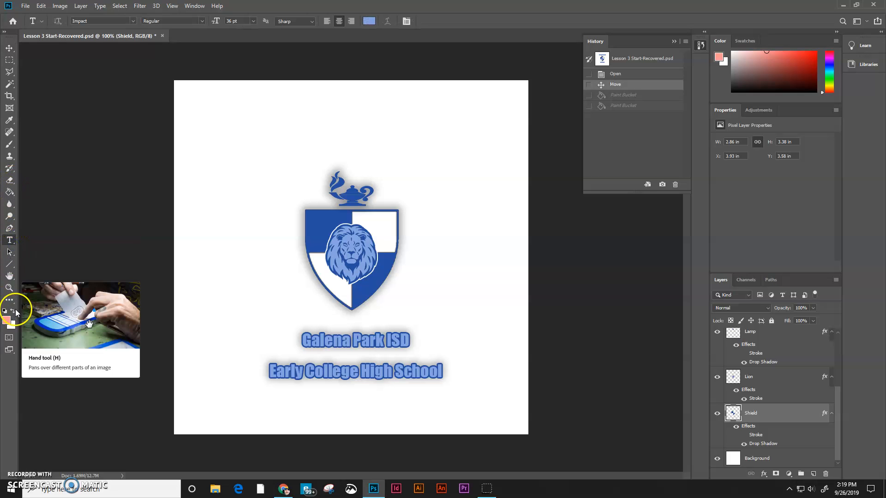
pyautogui.click(9, 120)
pyautogui.click(323, 219)
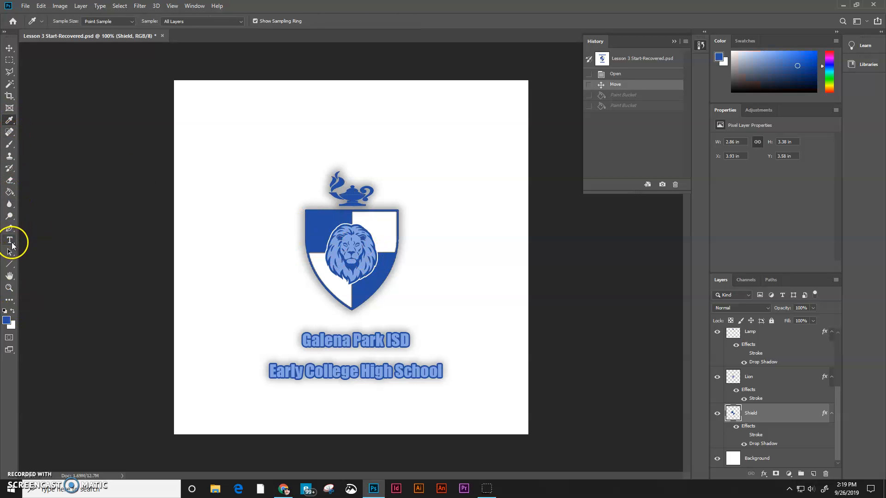
# - Add a centered 36 pt Impact text layer above the lamp reading "CAREER AND CH" in dark blue
pyautogui.click(12, 243)
pyautogui.click(359, 132)
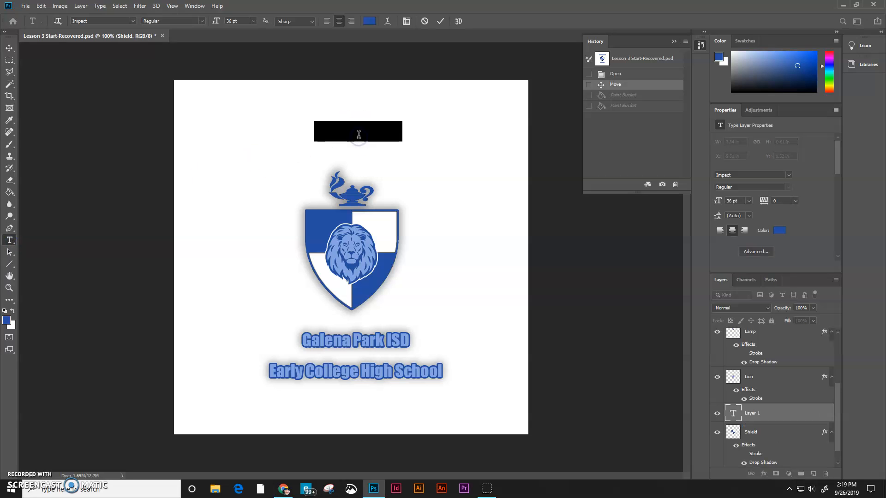
pyautogui.write('CT')
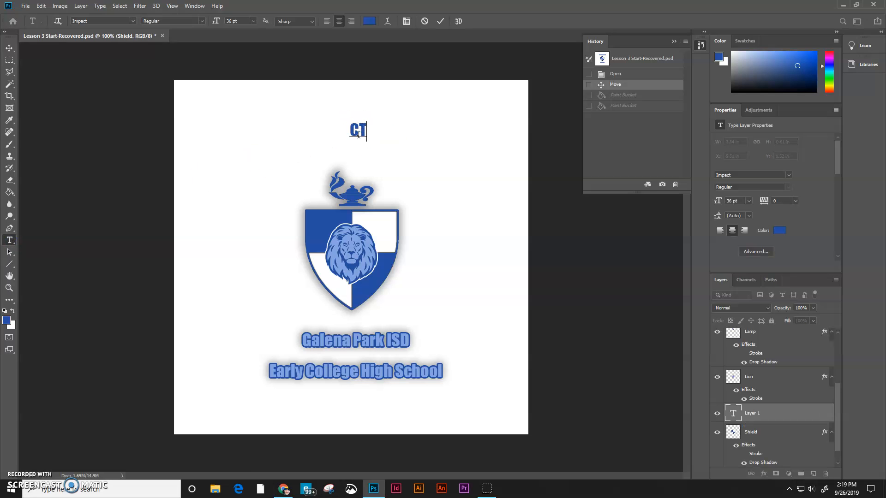
pyautogui.write('REER AND CH')
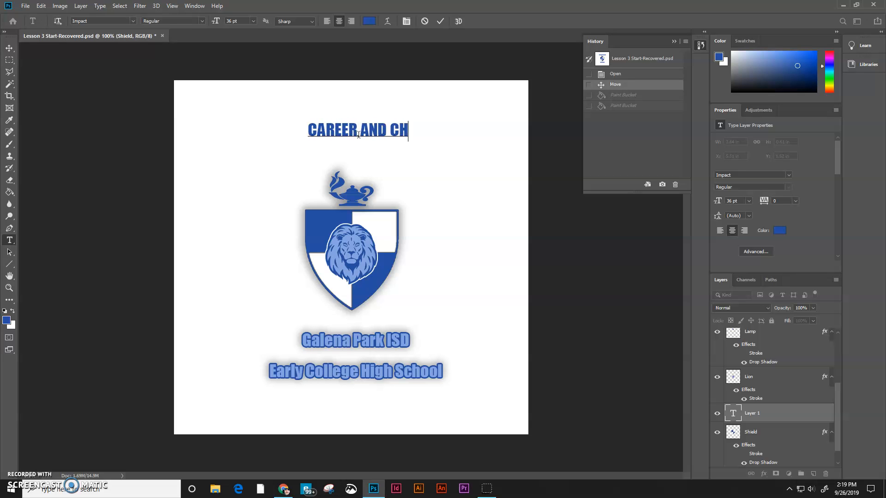